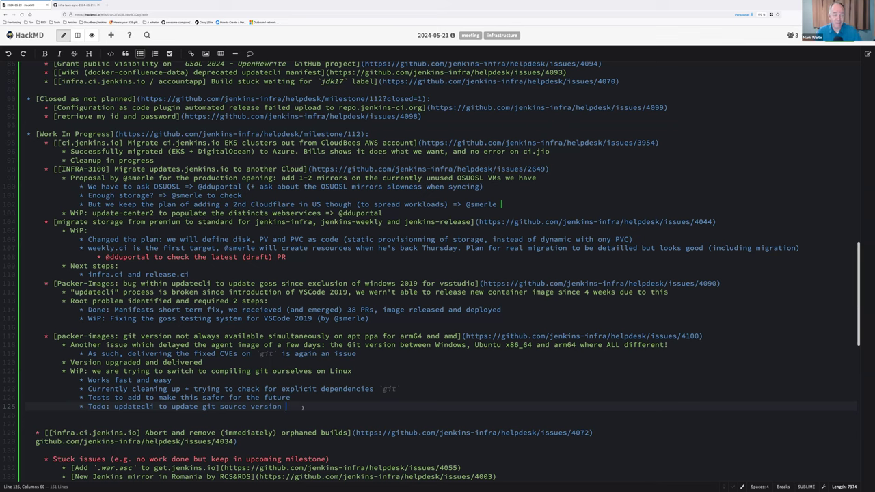
{"action": "scroll", "coordinate": [218, 356], "scroll_direction": "down", "scroll_amount": 1}
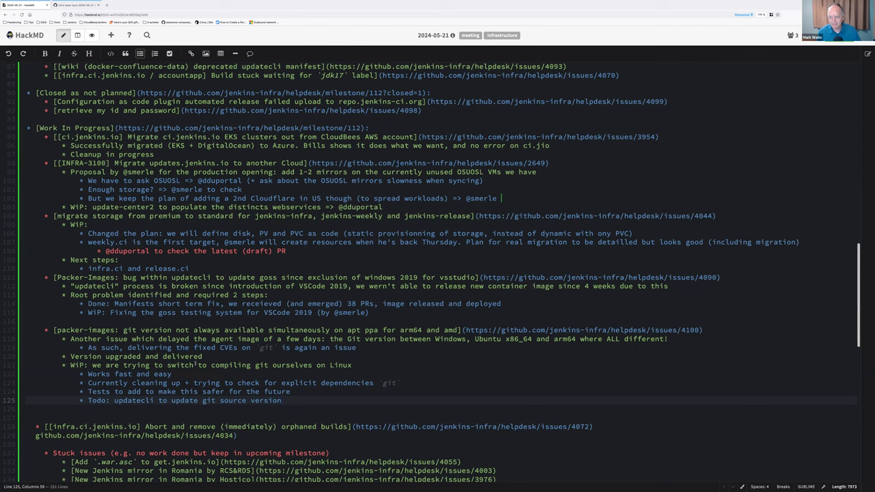
{"action": "left_click_drag", "start_coordinate": [44, 276], "coordinate": [286, 401]}
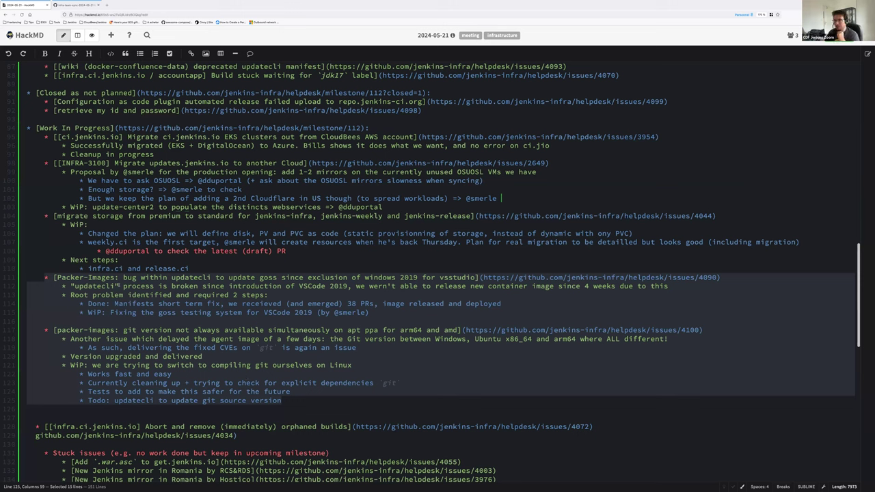
{"action": "left_click", "coordinate": [120, 286]}
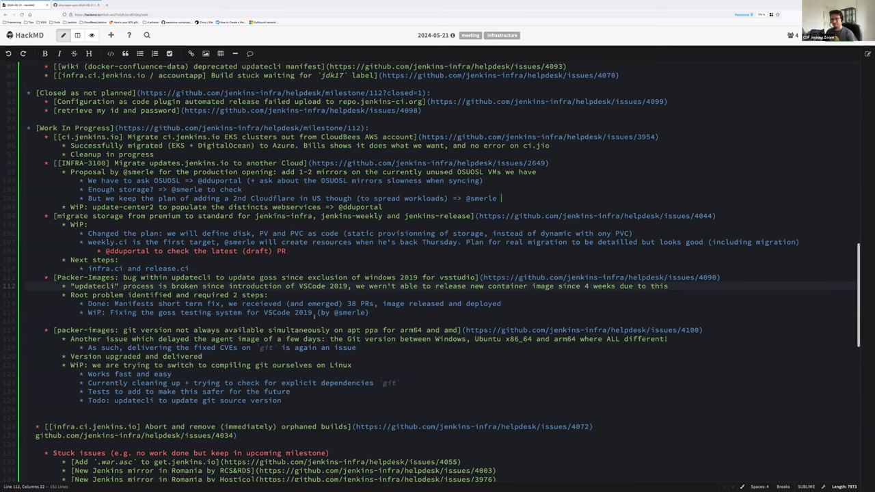
Step: Indent the orphaned builds item to match the other work-in-progress issues and delete the stray helpdesk link fragment beneath it
{"action": "scroll", "coordinate": [203, 333], "scroll_direction": "down", "scroll_amount": 3}
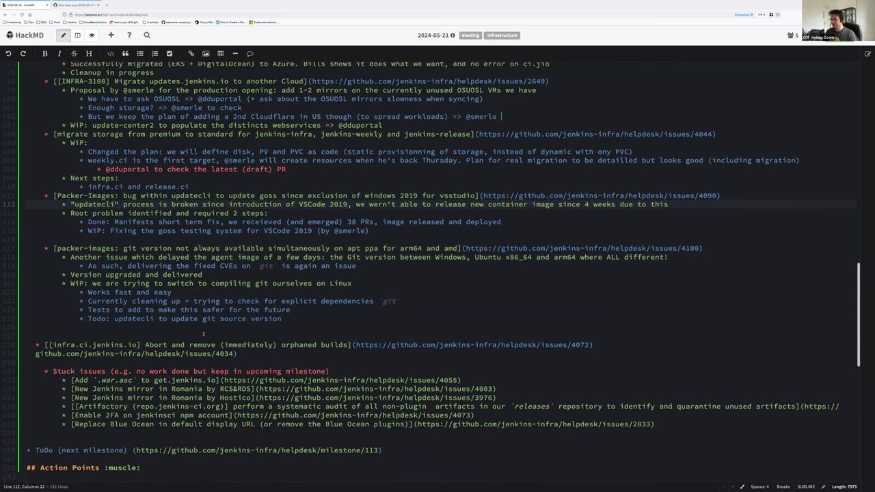
{"action": "left_click", "coordinate": [38, 337]}
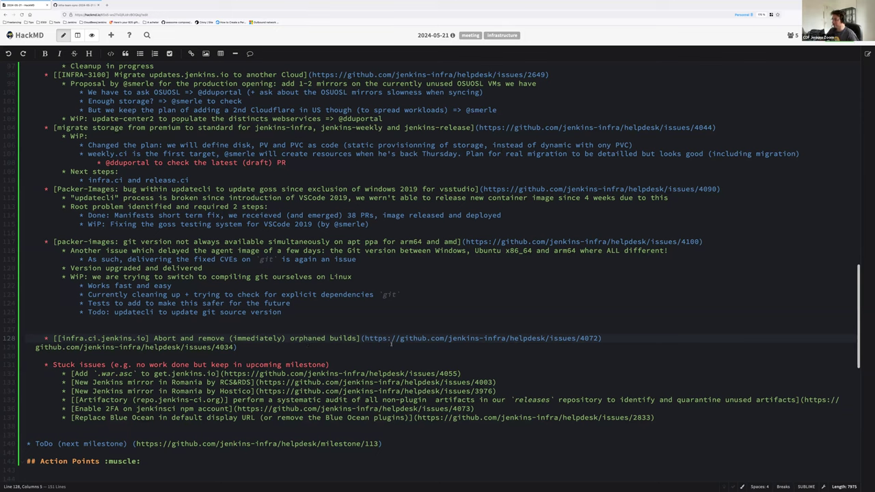
{"action": "left_click", "coordinate": [386, 346]}
{"action": "key", "text": "shift+Home"}
{"action": "key", "text": "BackSpace"}
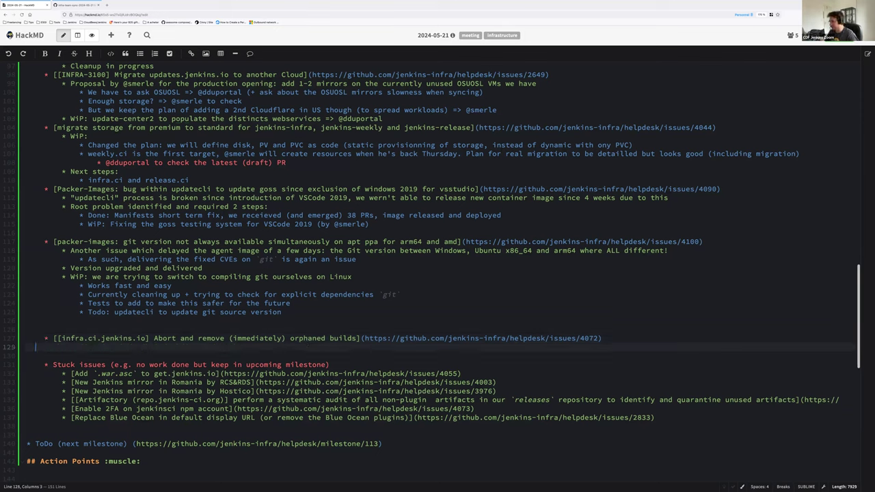
Step: Move the "[infra.ci.jenkins.io] Abort and remove (immediately) orphaned builds" link item to the end of the Stuck issues list as a sub-bullet
{"action": "left_click_drag", "start_coordinate": [154, 338], "coordinate": [356, 338]}
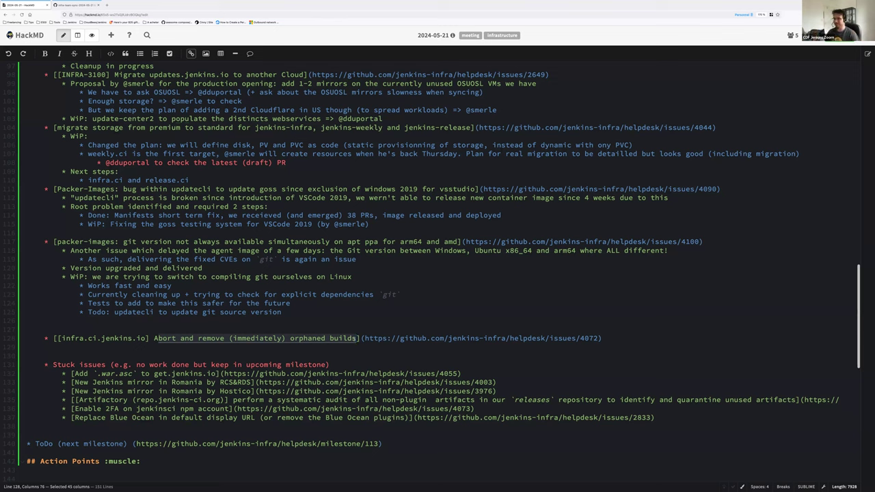
{"action": "left_click", "coordinate": [43, 338]}
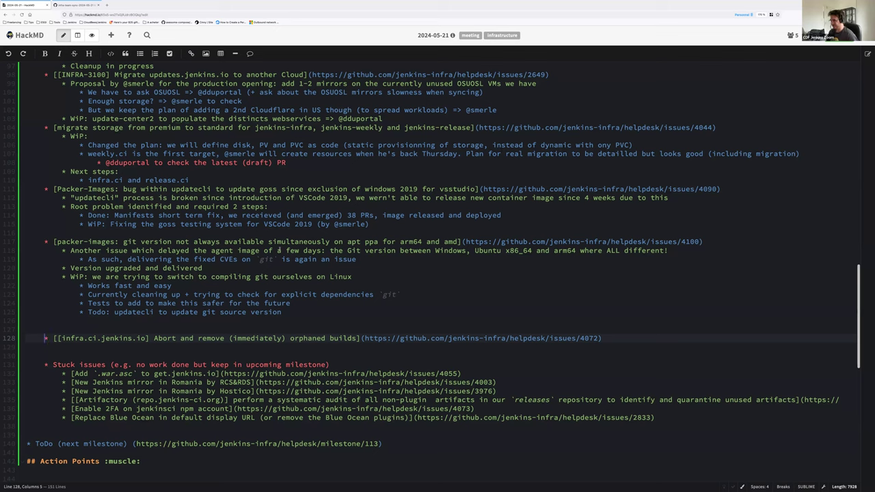
{"action": "key", "text": "shift+End"}
{"action": "key", "text": "ctrl+c"}
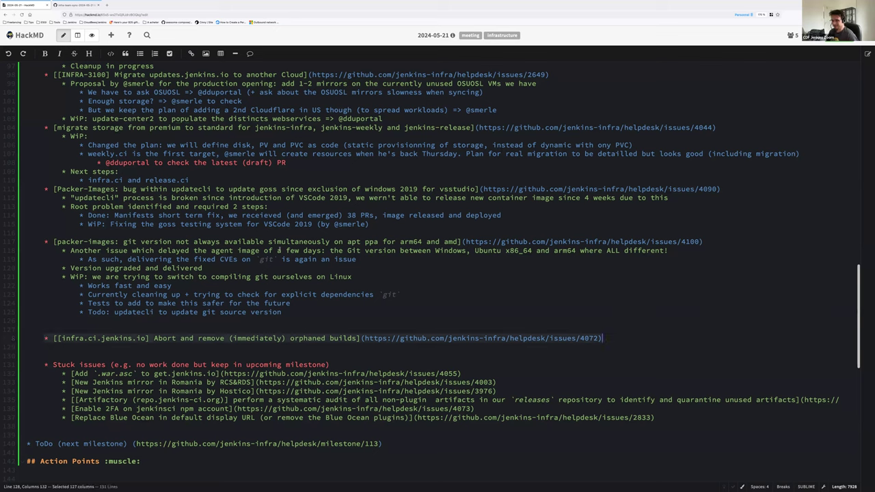
{"action": "key", "text": "Delete"}
{"action": "left_click", "coordinate": [655, 416]}
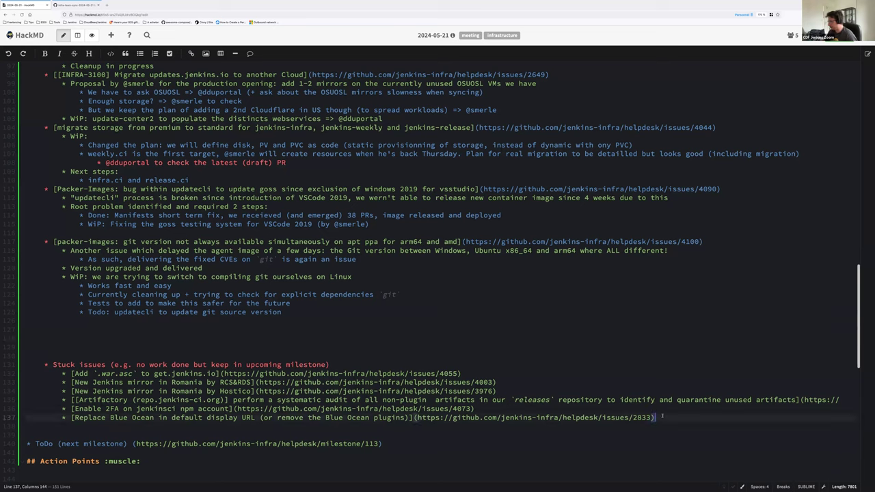
{"action": "key", "text": "Return"}
{"action": "type", "text": "*"}
{"action": "key", "text": "ctrl+v"}
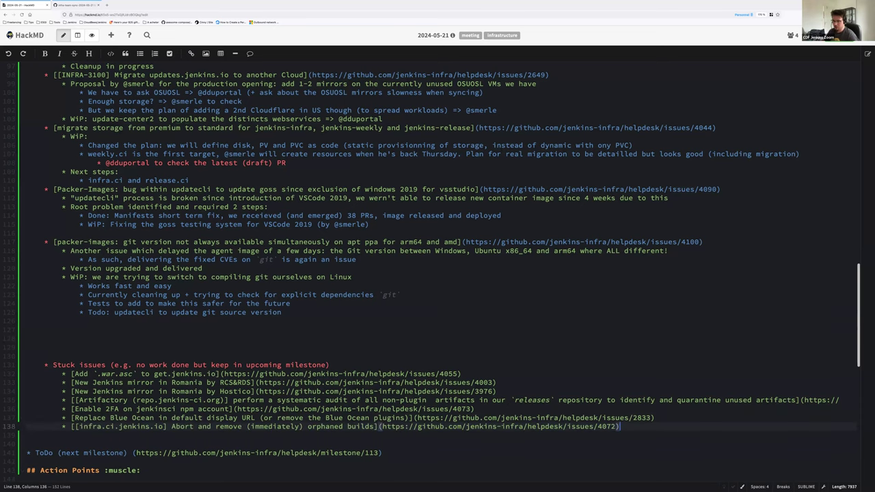
Step: Remove the surplus blank lines between the git source version todo and the Stuck issues heading
{"action": "left_click", "coordinate": [262, 337]}
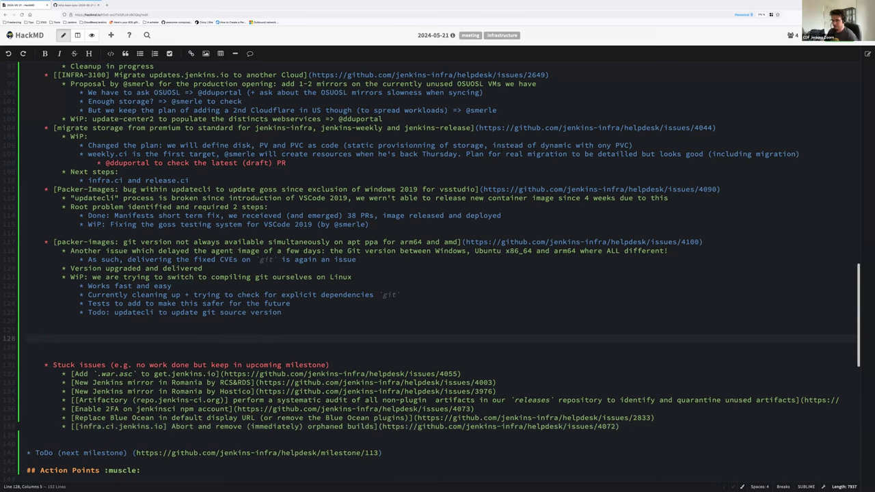
{"action": "key", "text": "BackSpace"}
{"action": "key", "text": "BackSpace"}
{"action": "key", "text": "BackSpace"}
{"action": "key", "text": "BackSpace"}
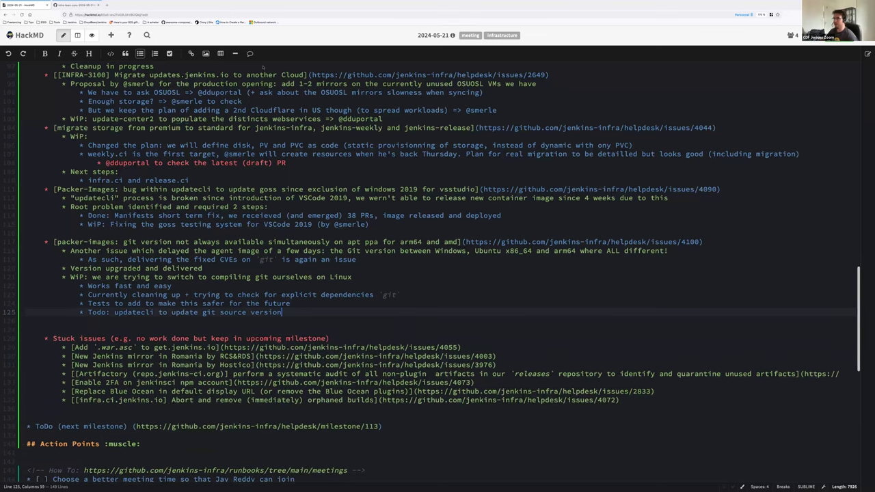
Step: Switch to GitHub, display the helpdesk repository's open issues, and enlarge the page for easier reading
{"action": "left_click", "coordinate": [87, 5]}
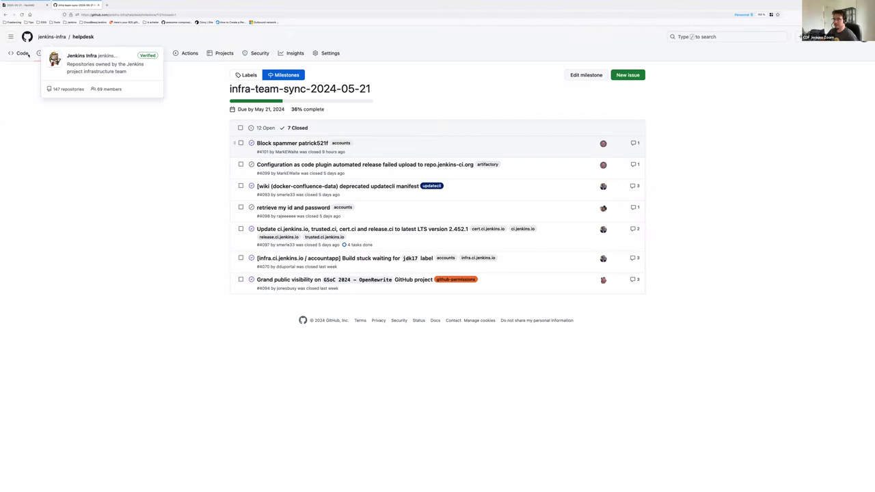
{"action": "left_click", "coordinate": [52, 52]}
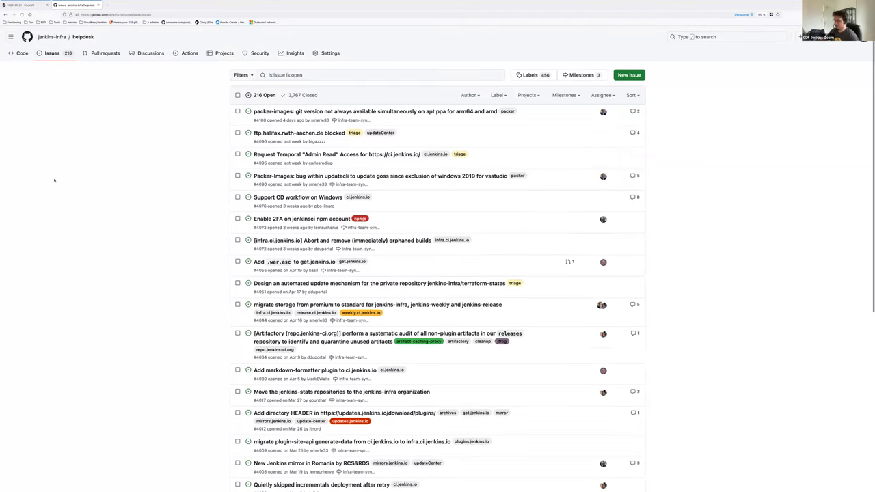
{"action": "key", "text": "ctrl+plus"}
{"action": "key", "text": "ctrl+plus"}
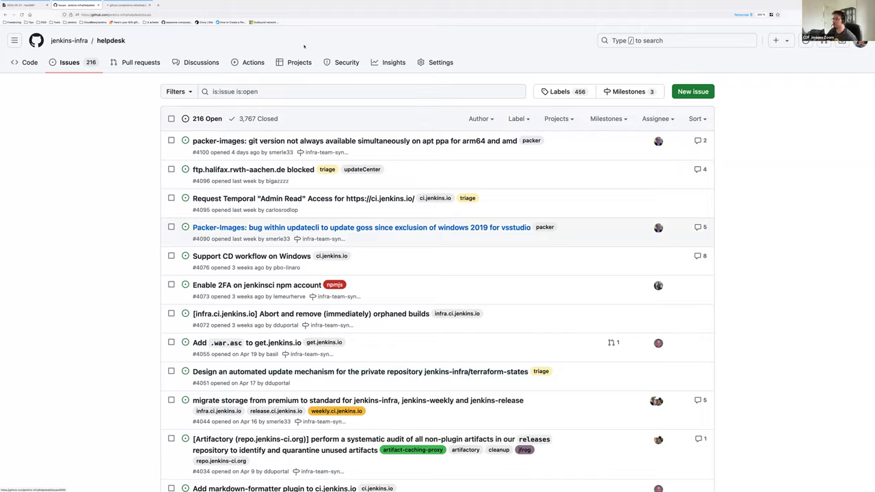
Step: Open the terraform-states automated update mechanism issue with its label choices, and return to the list of open issues
{"action": "left_click", "coordinate": [341, 371]}
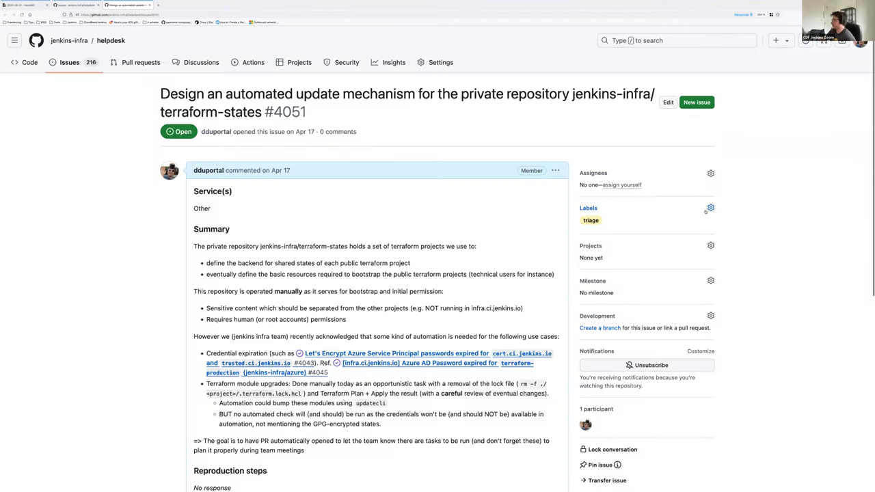
{"action": "left_click", "coordinate": [710, 208]}
{"action": "key", "text": "alt+Left"}
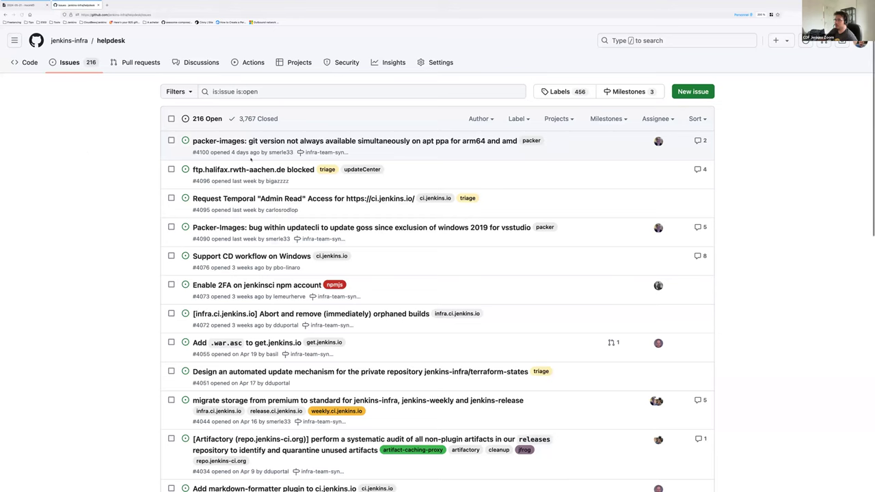
{"action": "right_click", "coordinate": [223, 198]}
{"action": "left_click", "coordinate": [148, 159]}
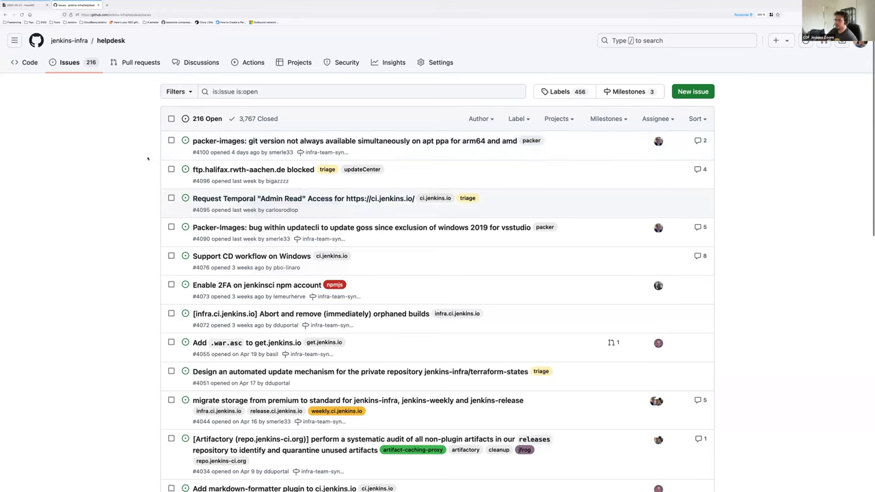
{"action": "key", "text": "ctrl+Tab"}
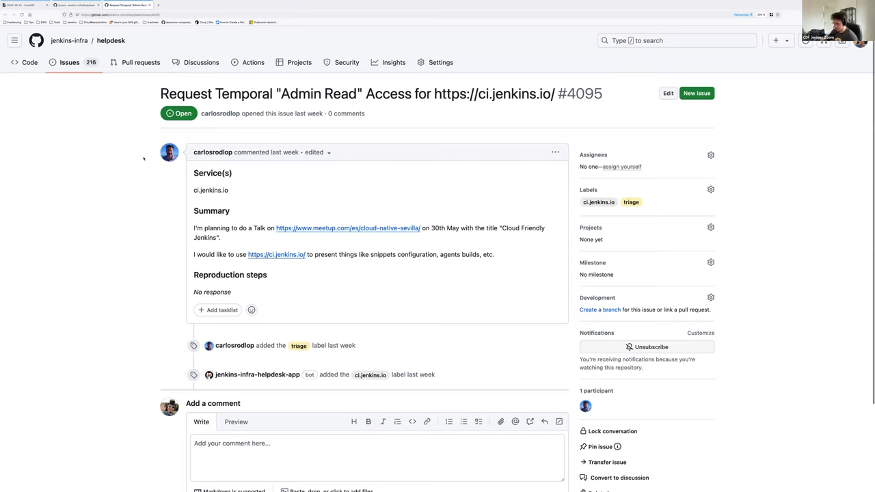
{"action": "key", "text": "ctrl+plus"}
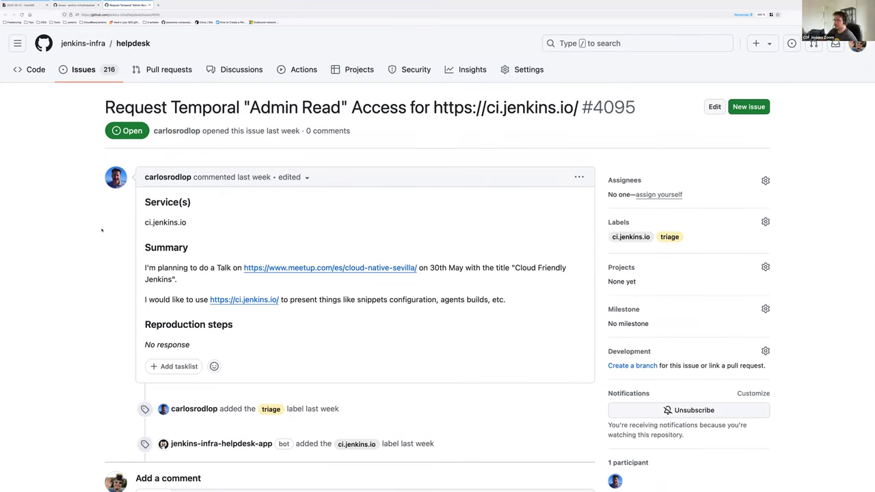